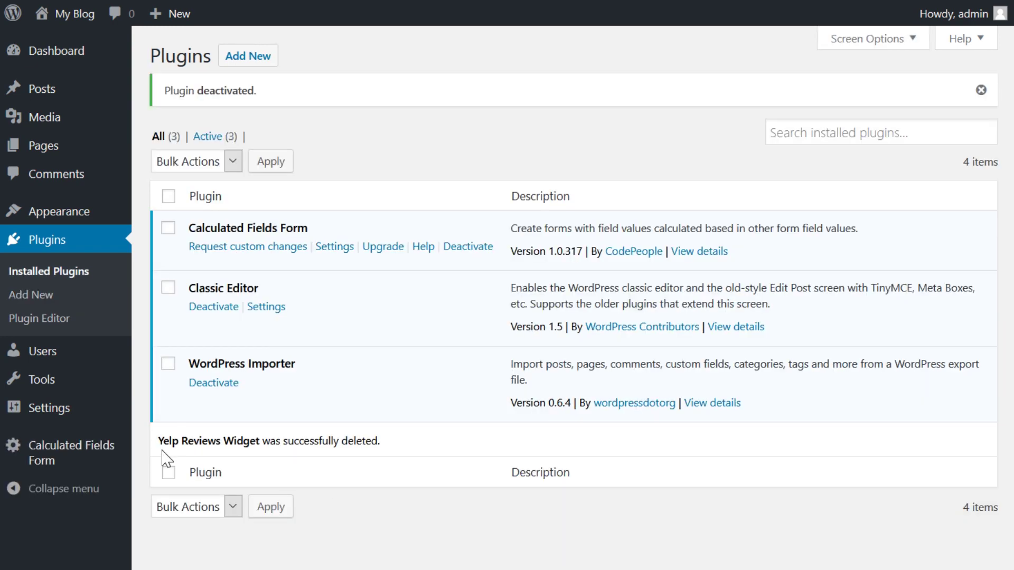
- Add a new calculated form named 'Test Form' and open its builder from the forms list
mouse_move(94, 453)
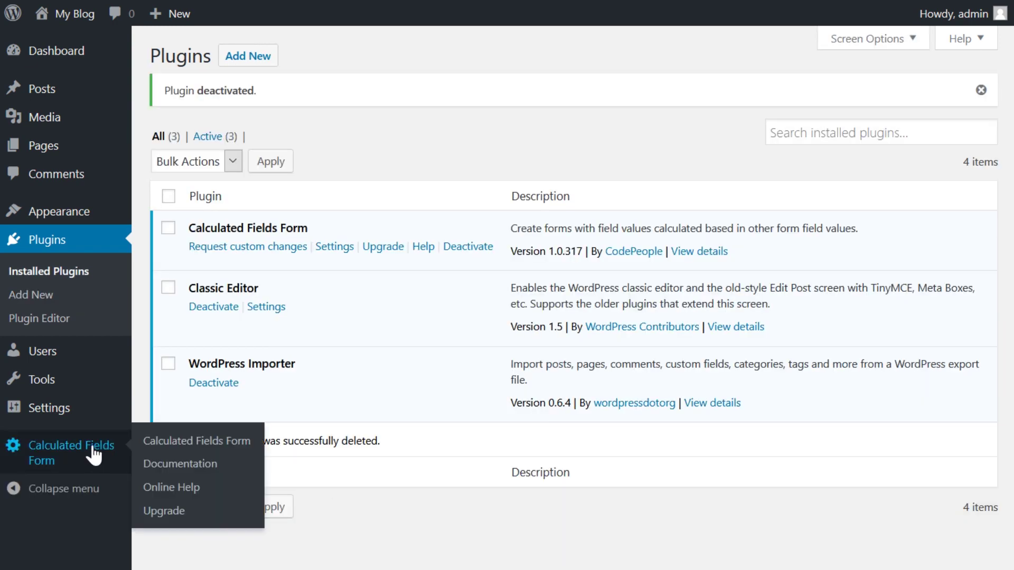
click(168, 443)
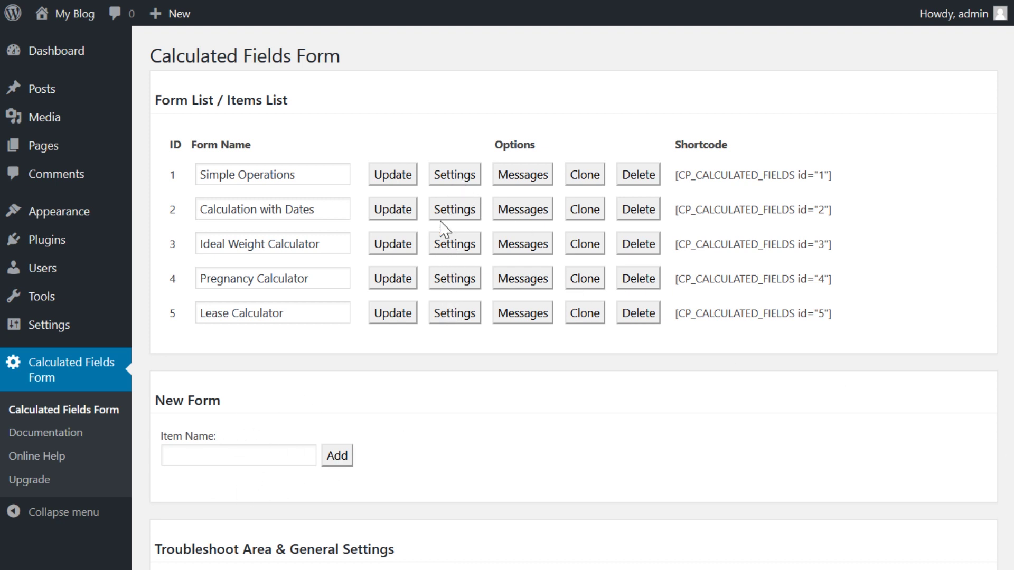
click(238, 455)
text(Test F)
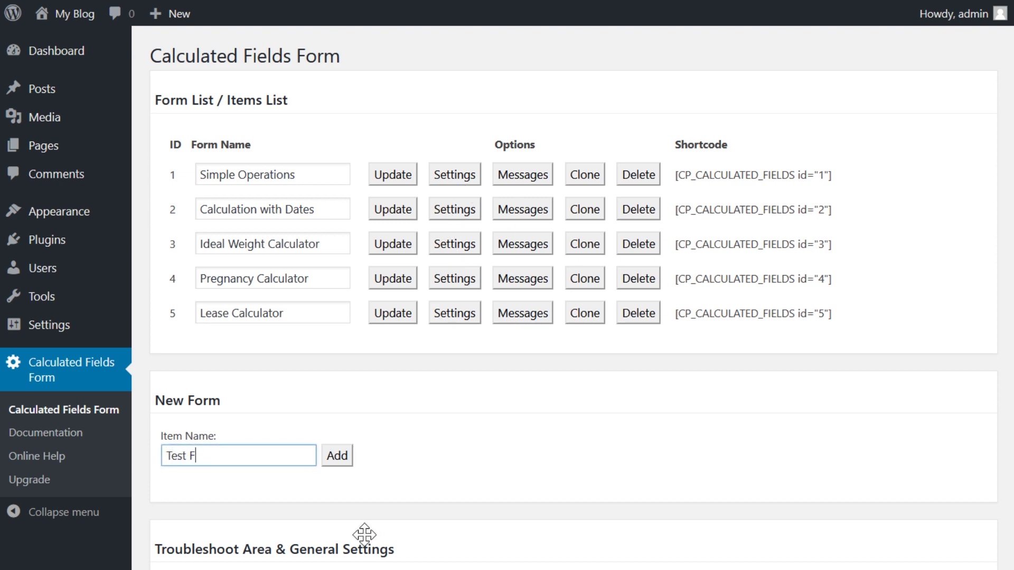
text(orm)
click(336, 455)
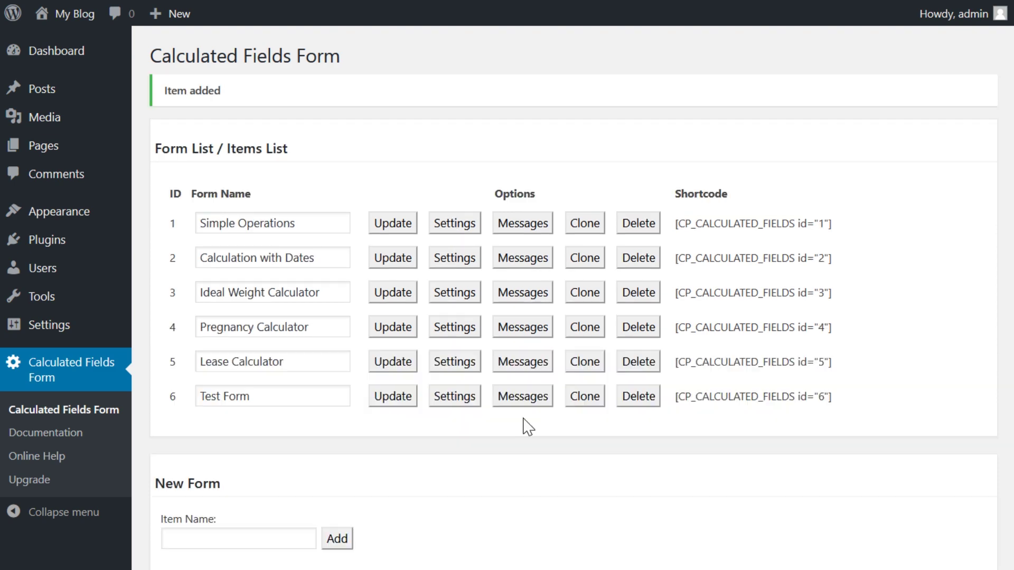
click(454, 397)
- Add single line text, slider, date, radio buttons and text area fields to the form
scroll(487, 404, down, 5)
click(248, 153)
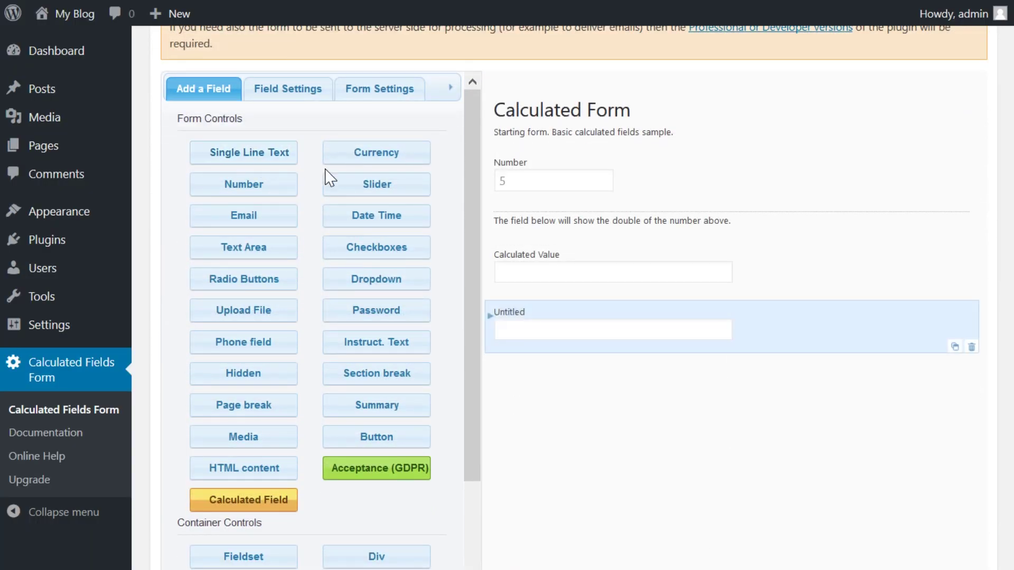
click(332, 184)
click(377, 215)
click(243, 279)
click(264, 248)
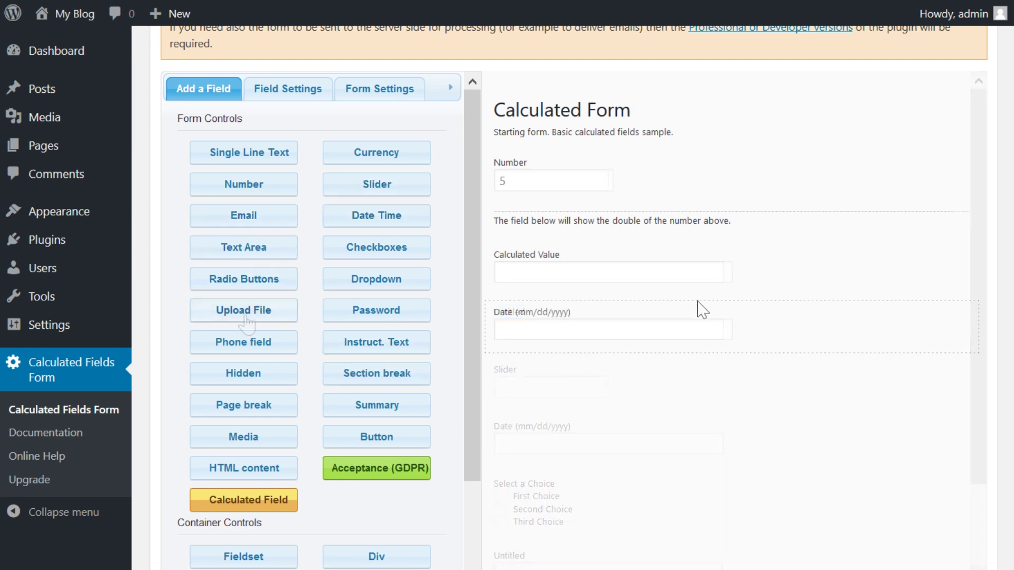
- Move Date above Calculated Value and Number to the bottom, then review Calculated Value's equation
click(718, 312)
drag(746, 317, 742, 271)
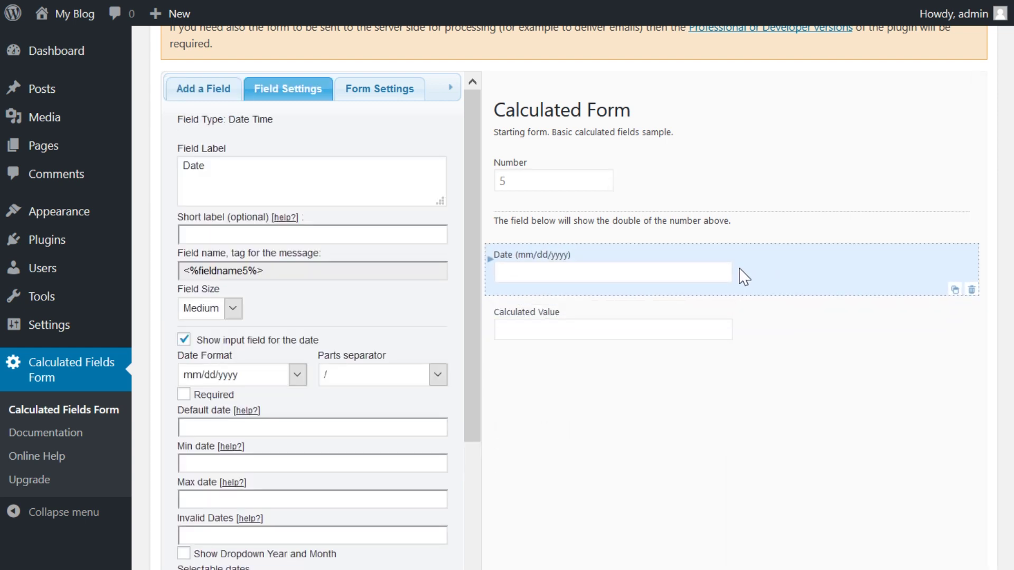
drag(709, 206, 720, 310)
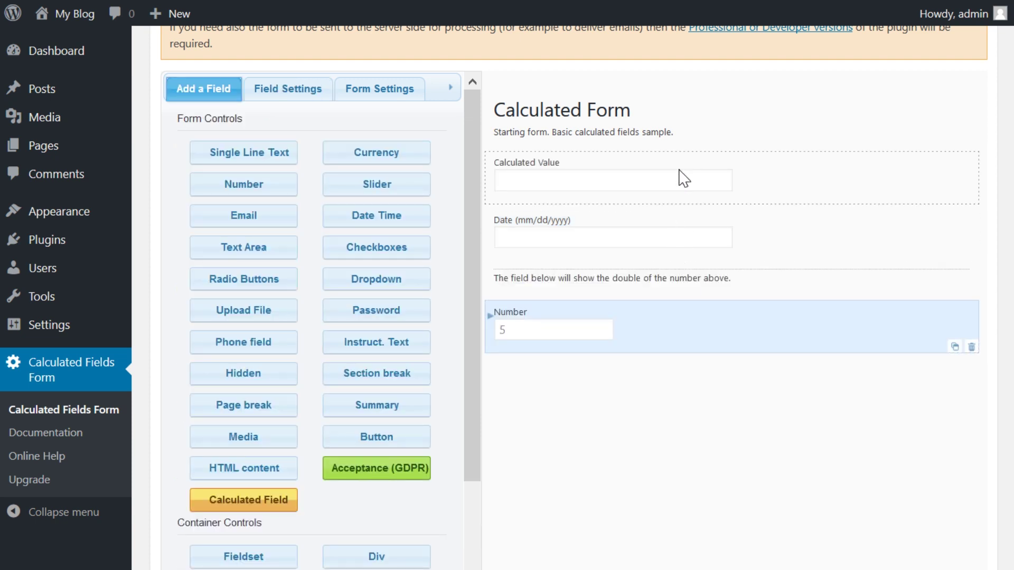
click(683, 178)
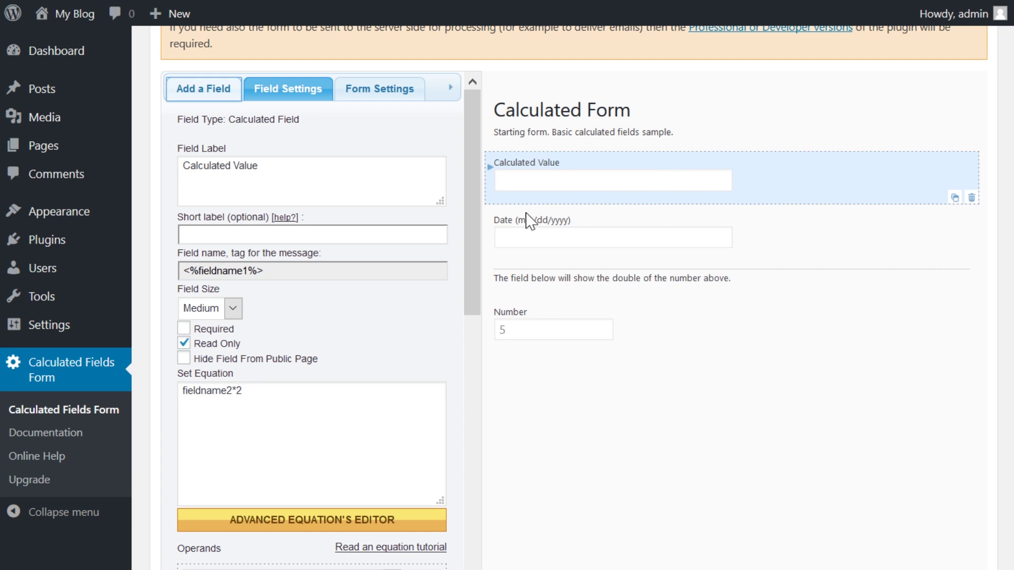
scroll(240, 359, down, 8)
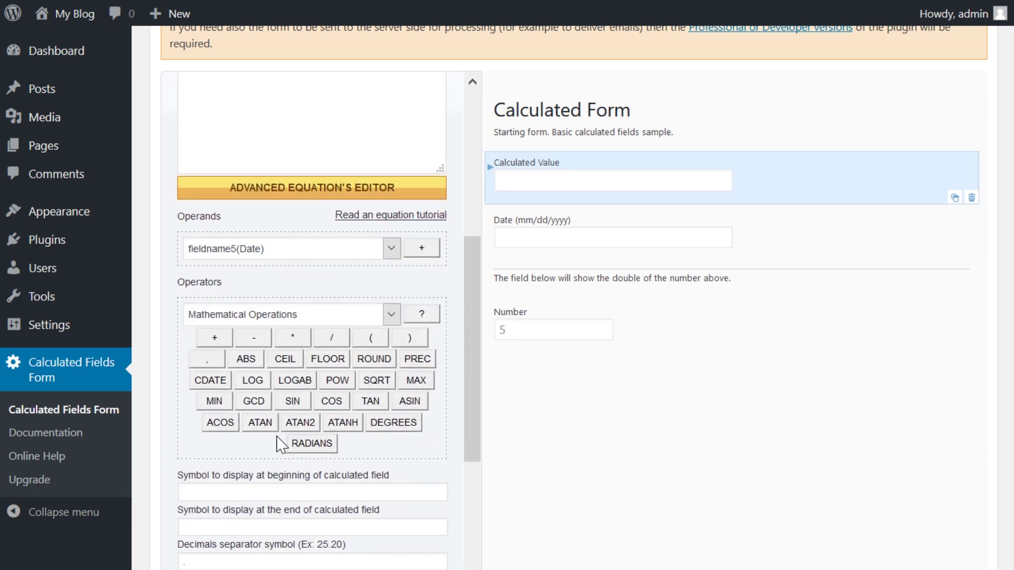
scroll(279, 442, up, 6)
scroll(280, 442, up, 3)
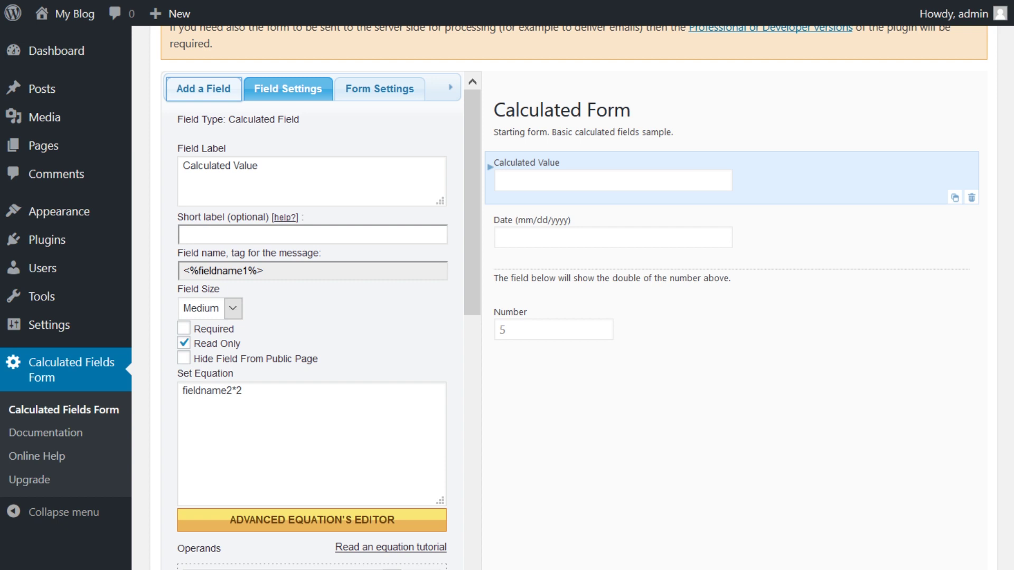
click(401, 95)
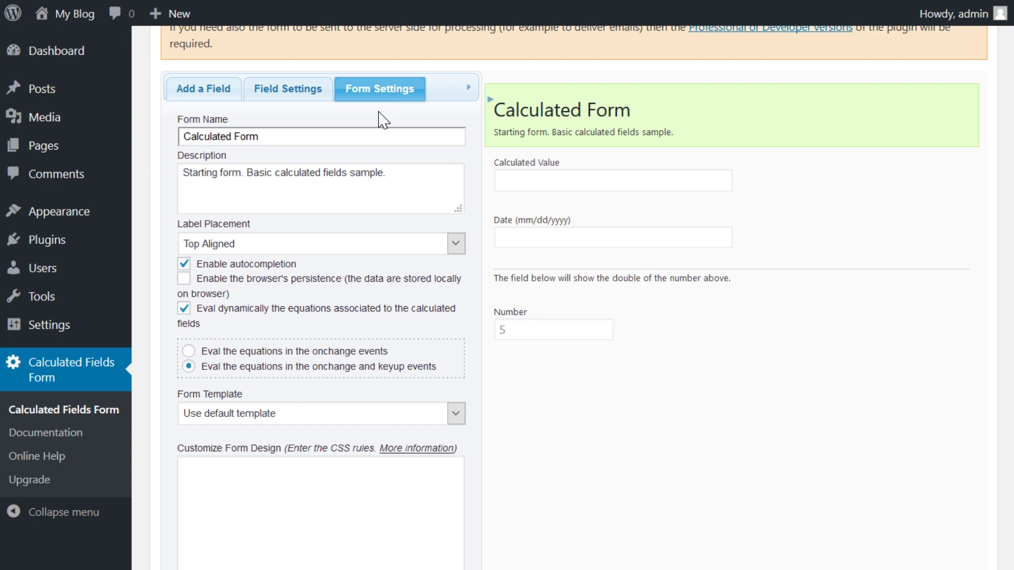
- Review the form settings: name, description, label placement and template
scroll(245, 301, down, 6)
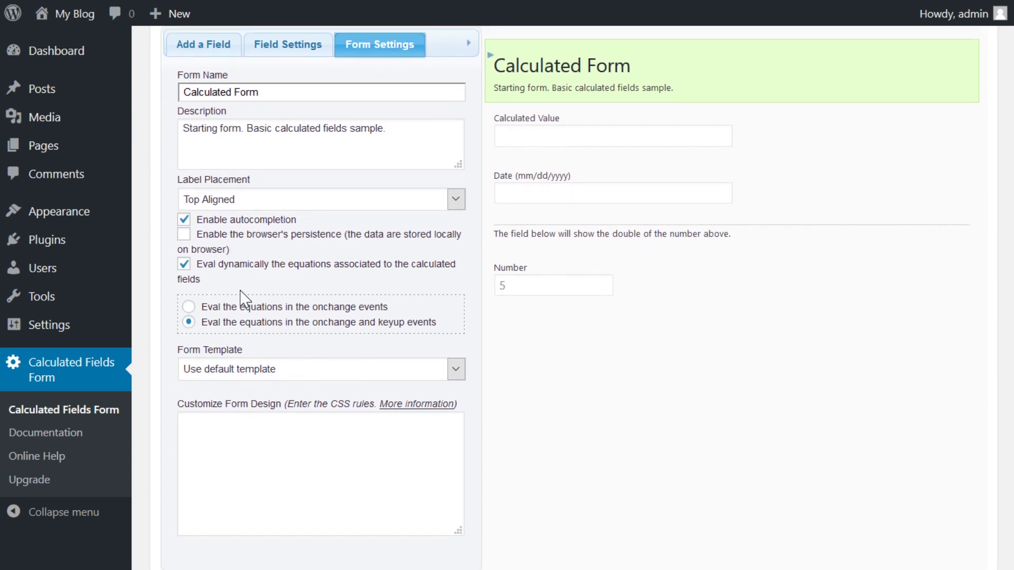
scroll(259, 349, up, 7)
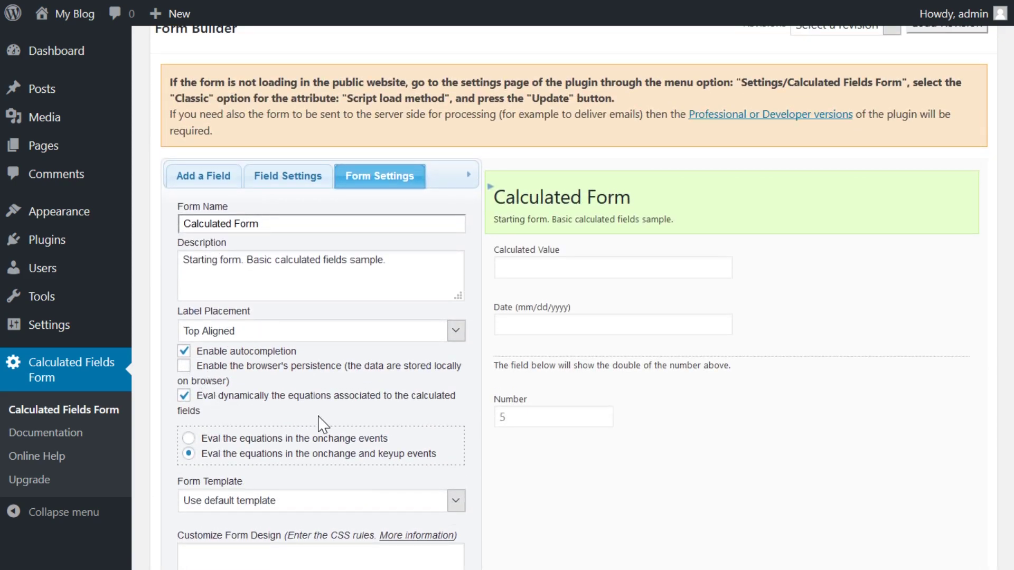
scroll(319, 419, down, 6)
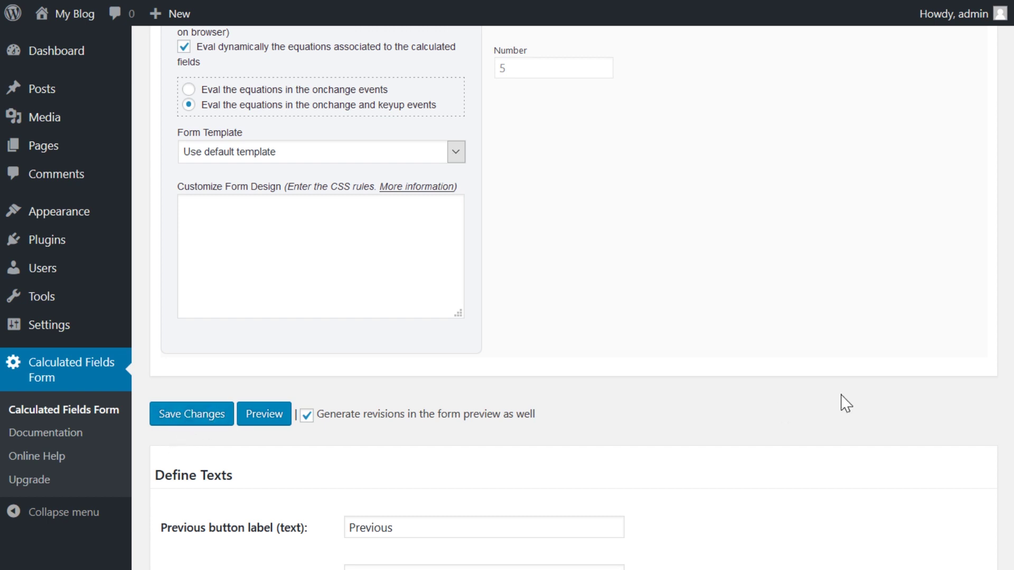
- Keep Use Validation set to Yes in the form's message settings
scroll(846, 404, down, 6)
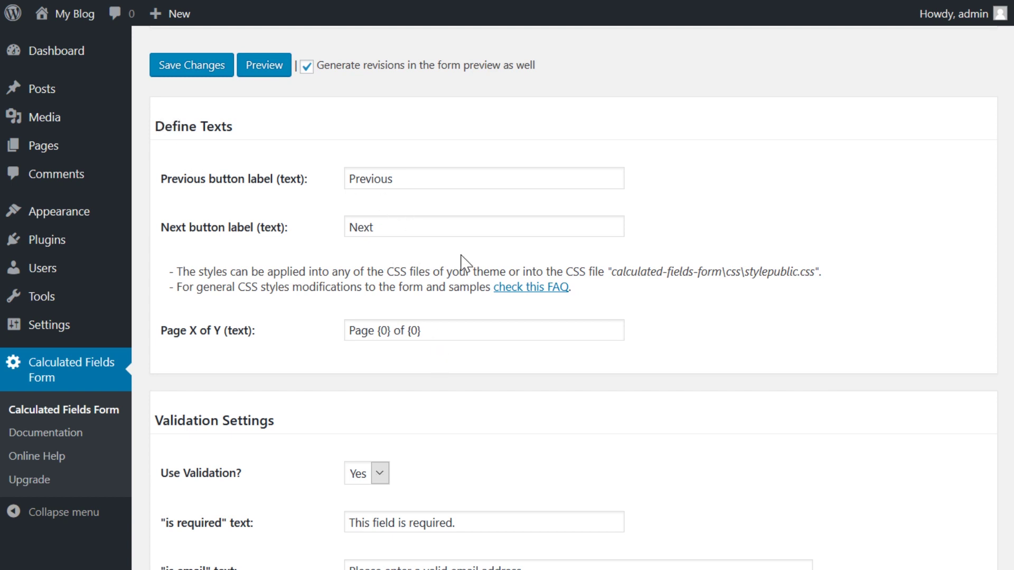
scroll(463, 262, down, 5)
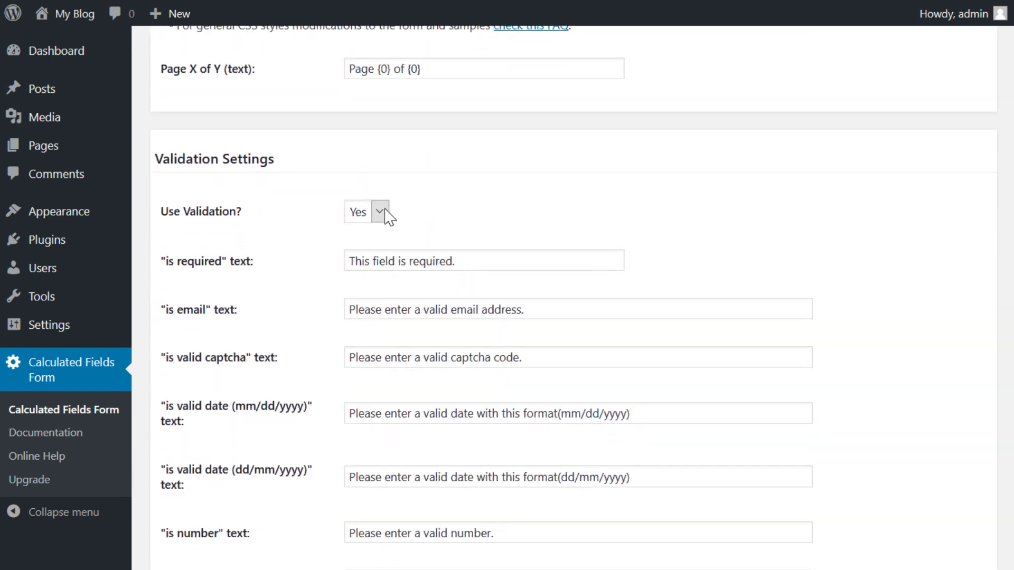
click(381, 212)
click(399, 217)
- Save the message settings to return to the list of six forms
scroll(521, 239, down, 1)
scroll(521, 239, down, 3)
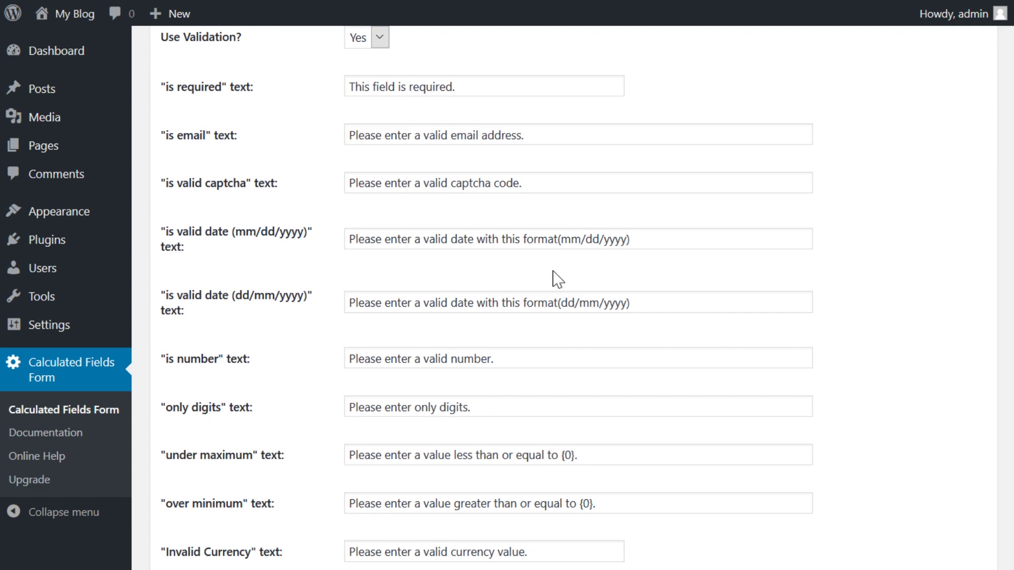
scroll(473, 330, down, 8)
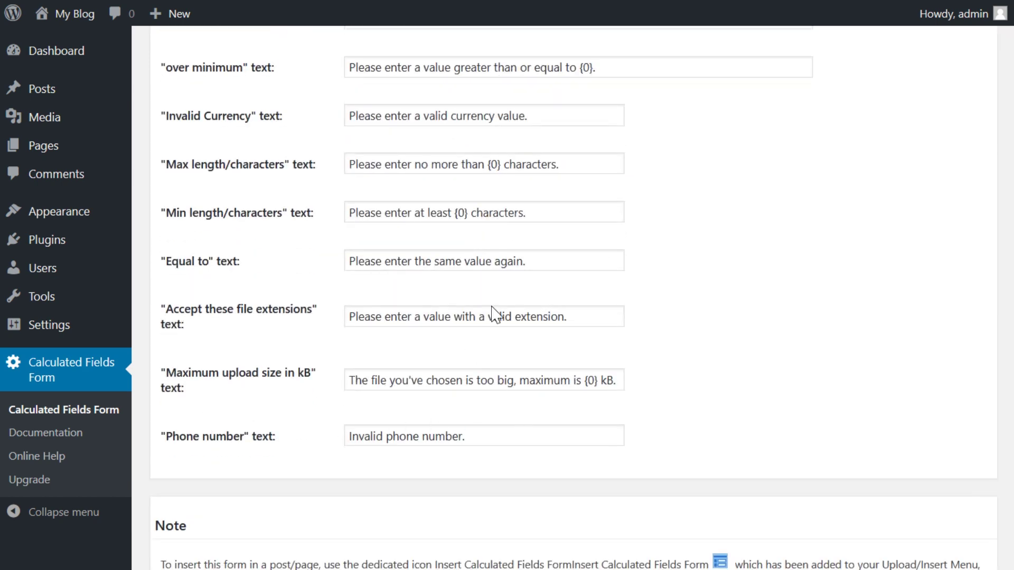
scroll(475, 403, down, 7)
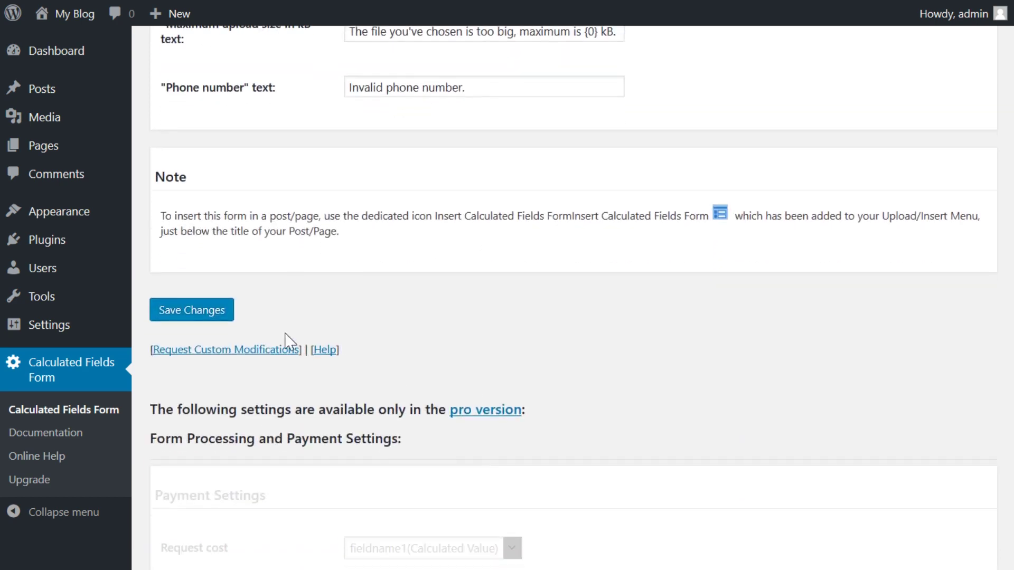
click(211, 313)
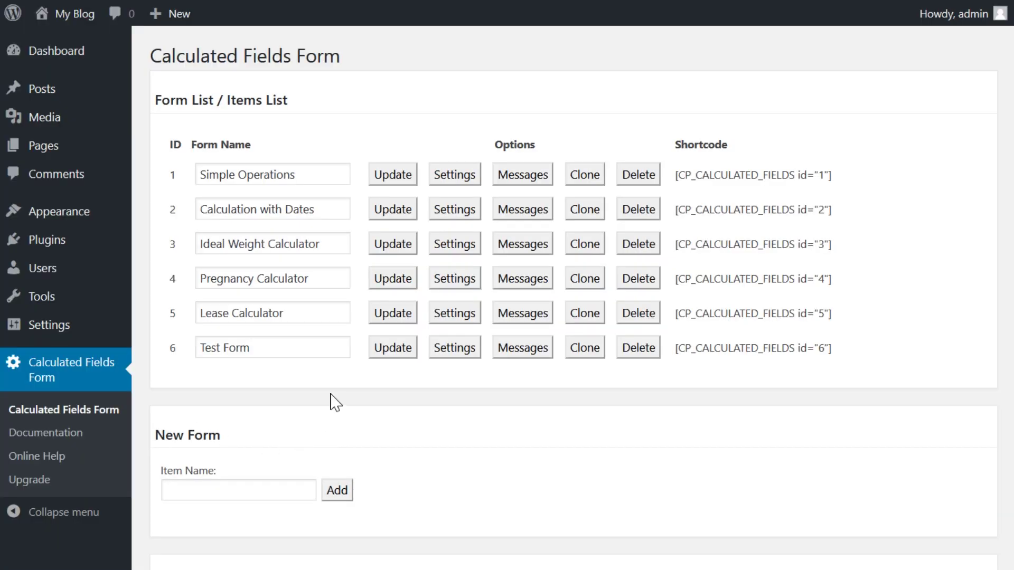
- Set the First and Second numbers to 8 and 9 so the sum reads 17
drag(833, 349, 675, 348)
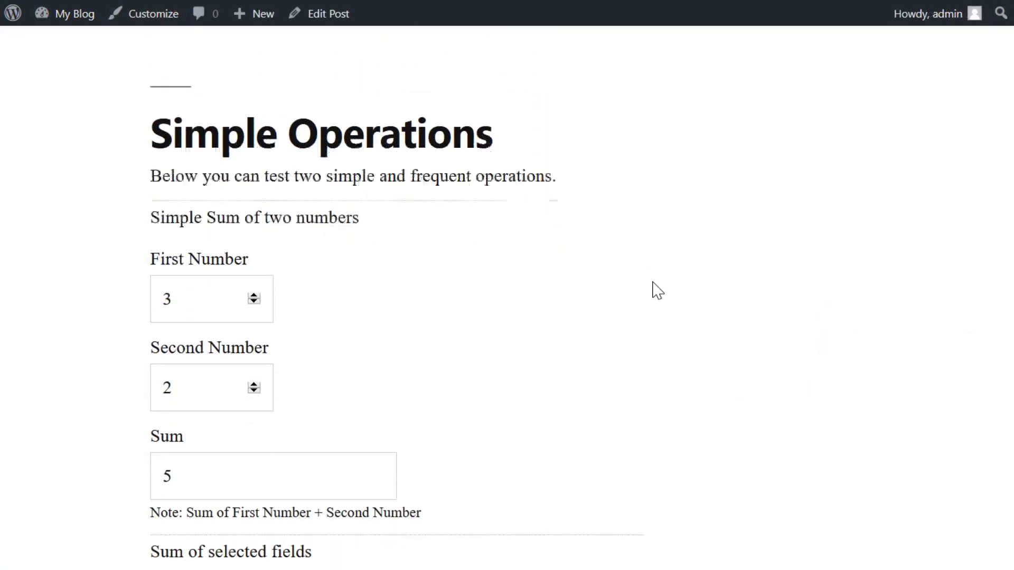
click(254, 201)
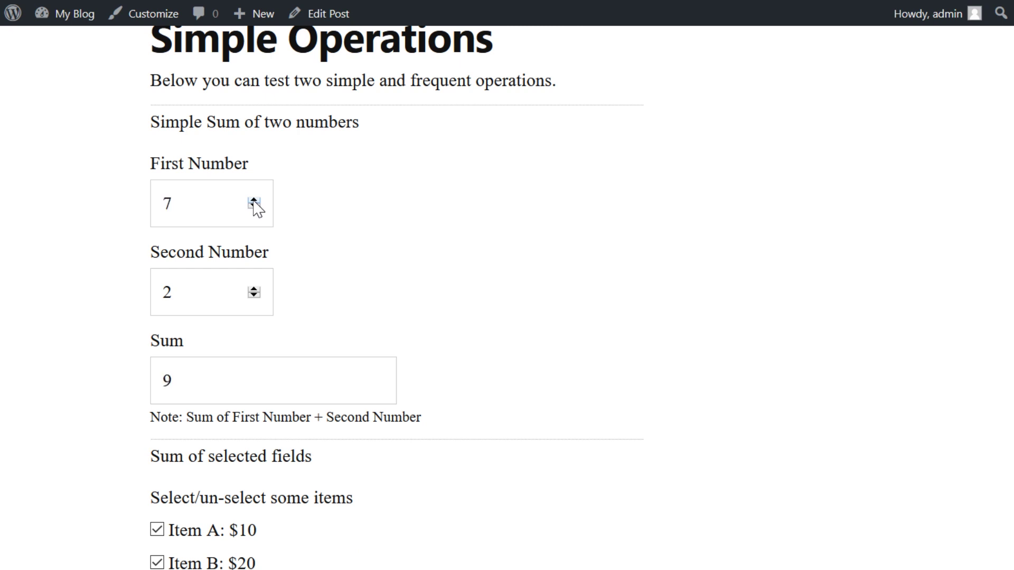
click(254, 201)
click(254, 290)
scroll(263, 298, down, 6)
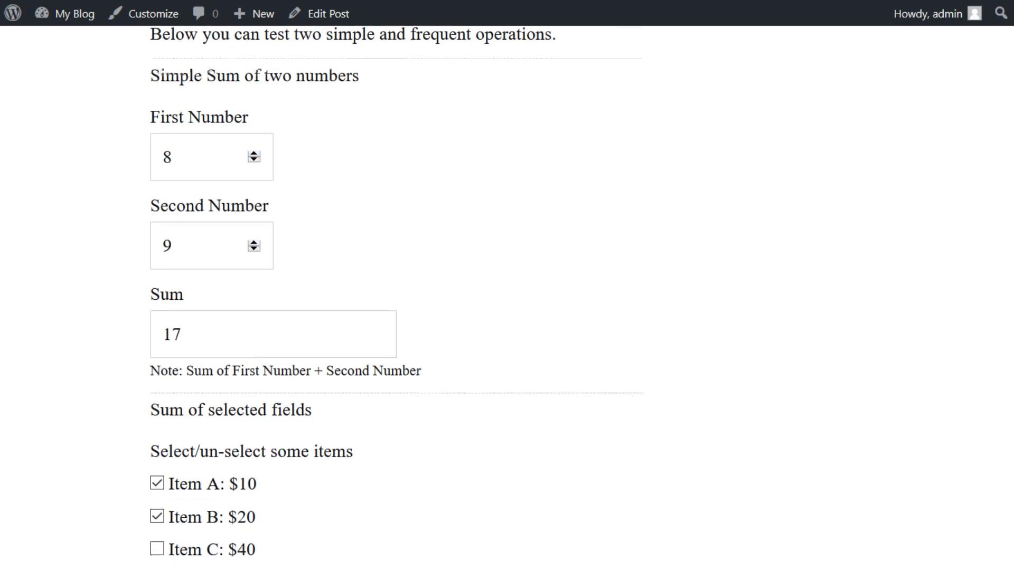
- Toggle the Item A, B and C checkboxes until the selected items total 40
click(157, 247)
click(157, 213)
click(157, 181)
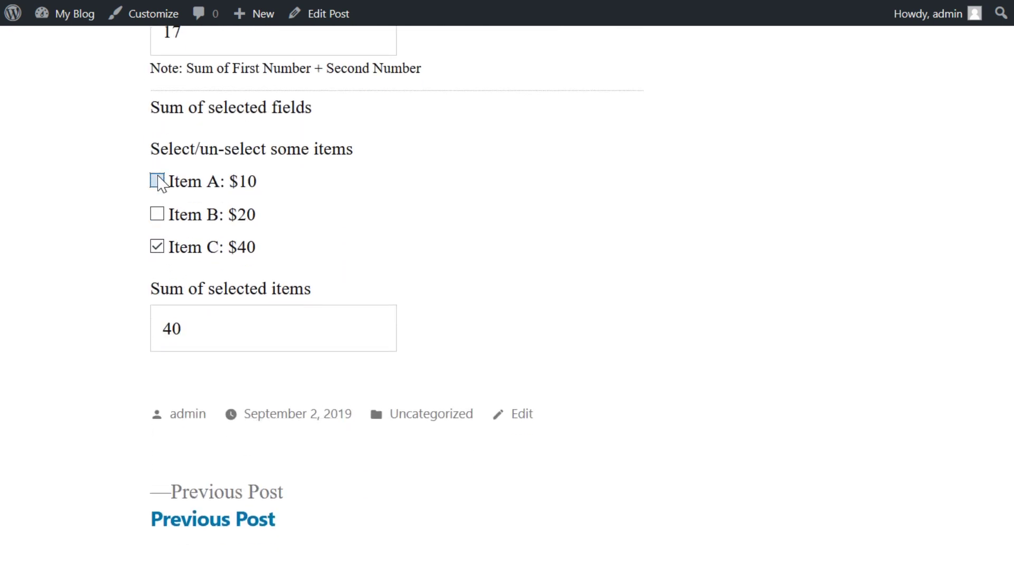
click(157, 181)
click(156, 213)
click(156, 247)
click(157, 247)
click(156, 214)
click(156, 181)
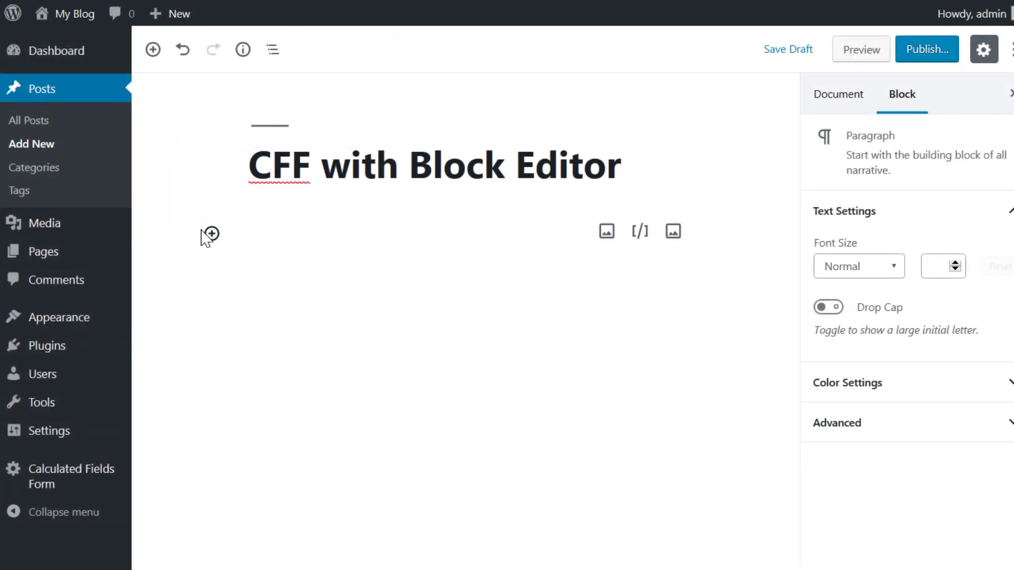
- Insert a Calculated Fields Form block into the post using Insert CFF
click(211, 234)
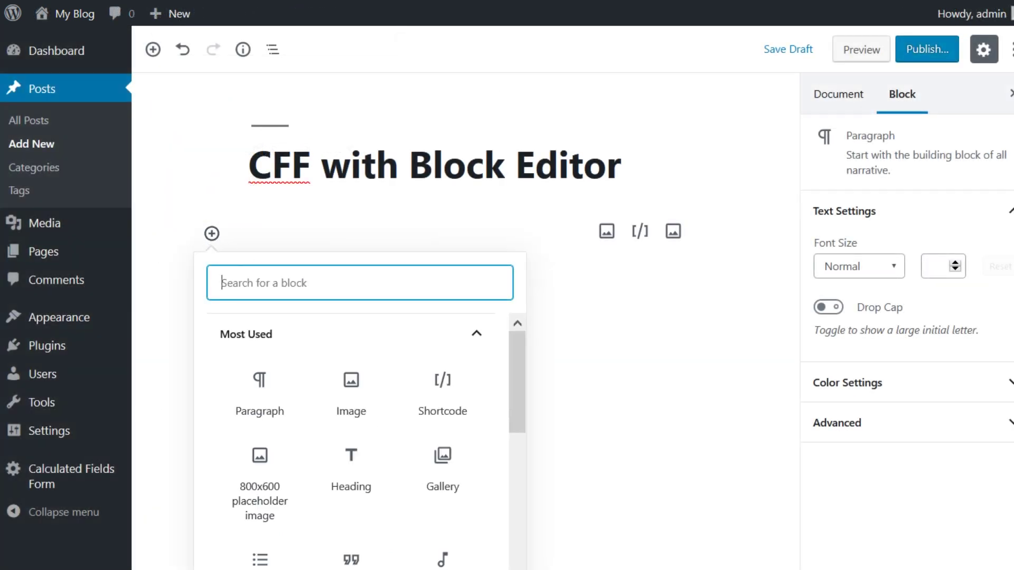
scroll(373, 381, down, 5)
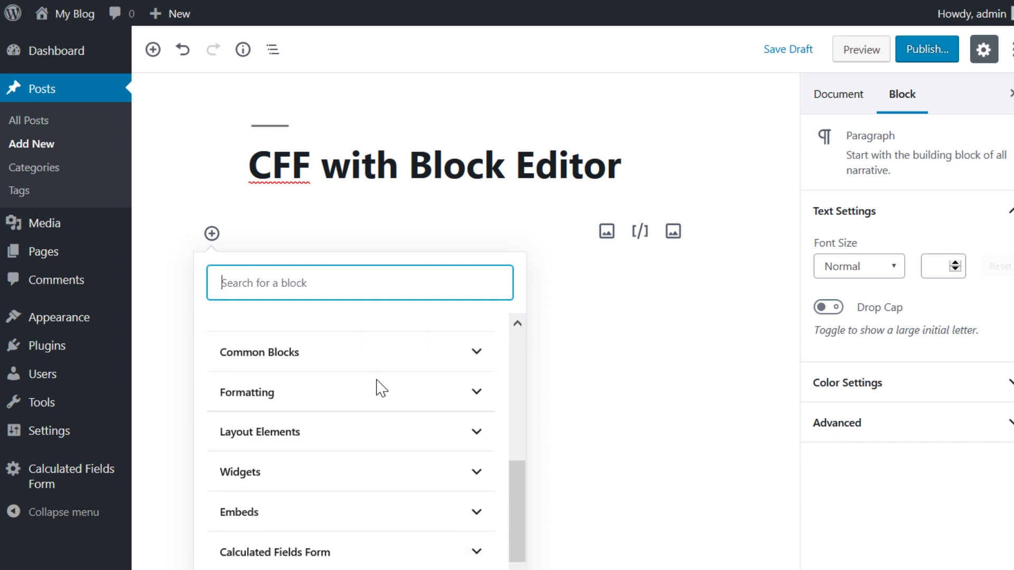
click(360, 531)
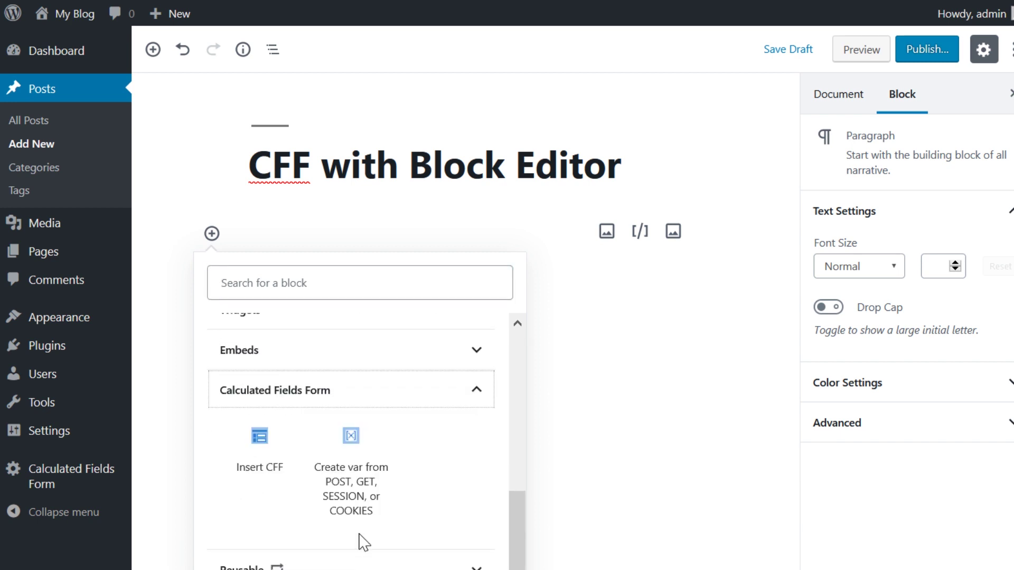
click(260, 459)
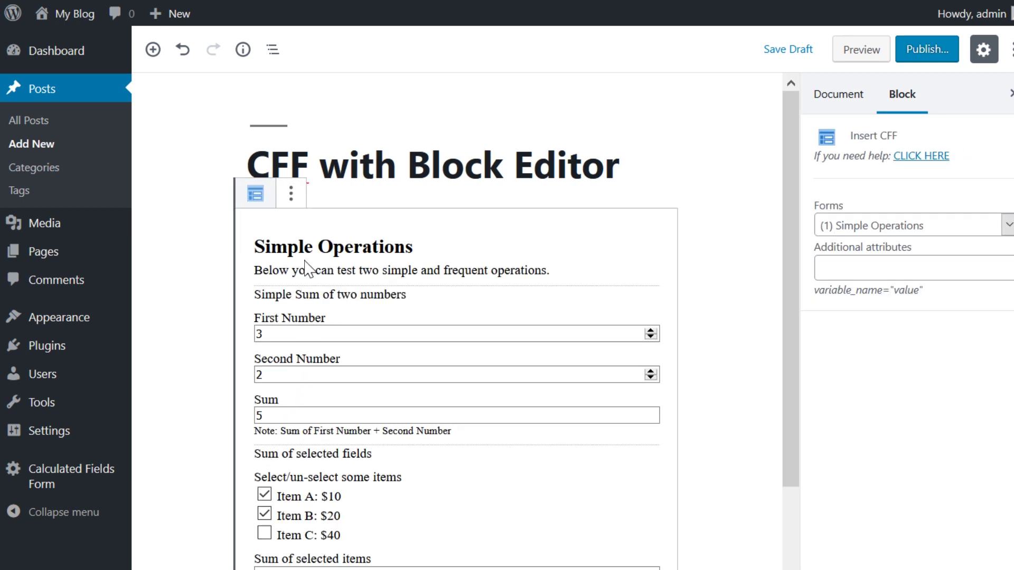
scroll(307, 269, down, 2)
scroll(475, 267, up, 2)
- Set the block's form to (5) Lease Calculator after briefly trying Pregnancy Calculator
click(871, 225)
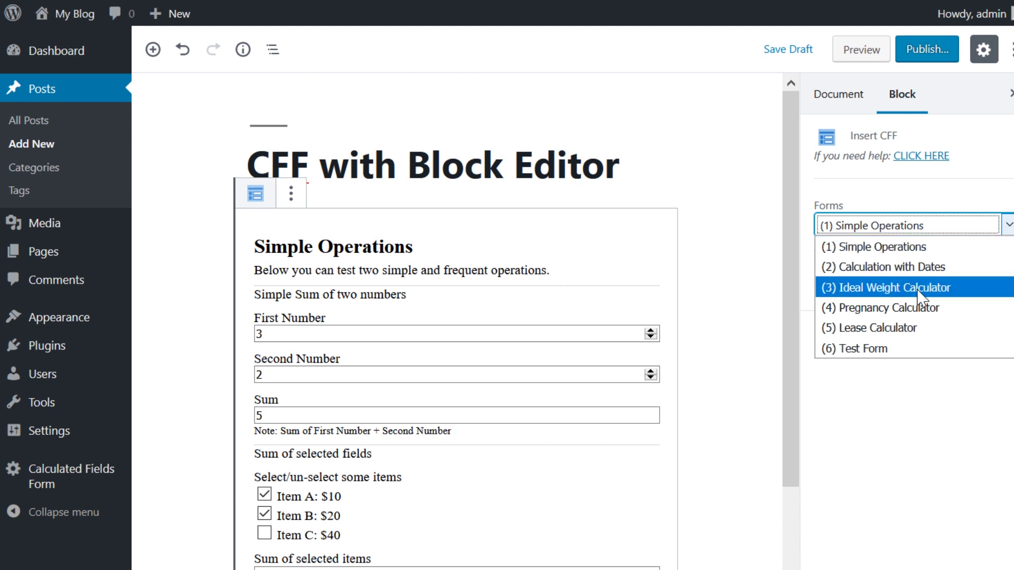
click(919, 309)
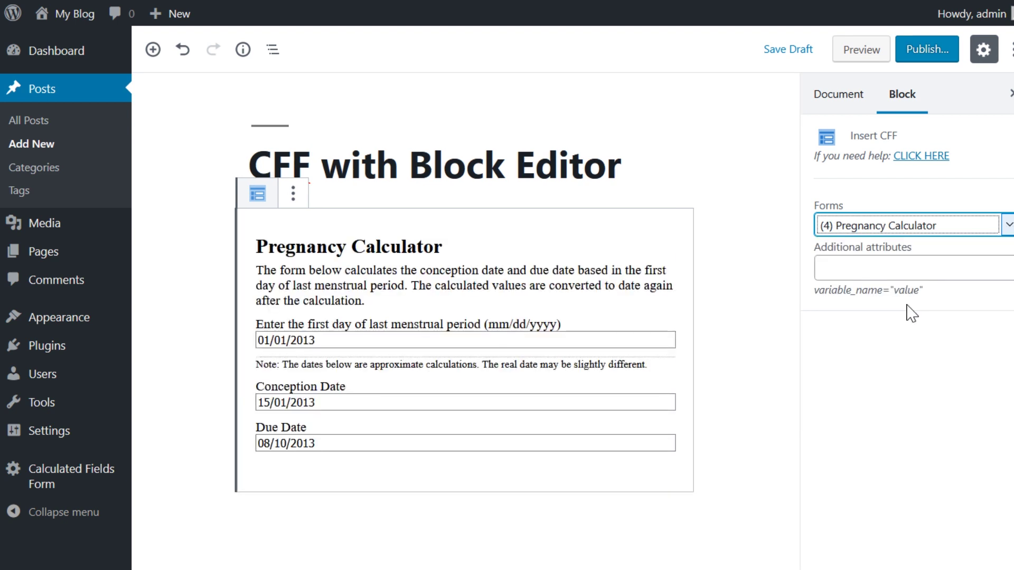
click(1008, 232)
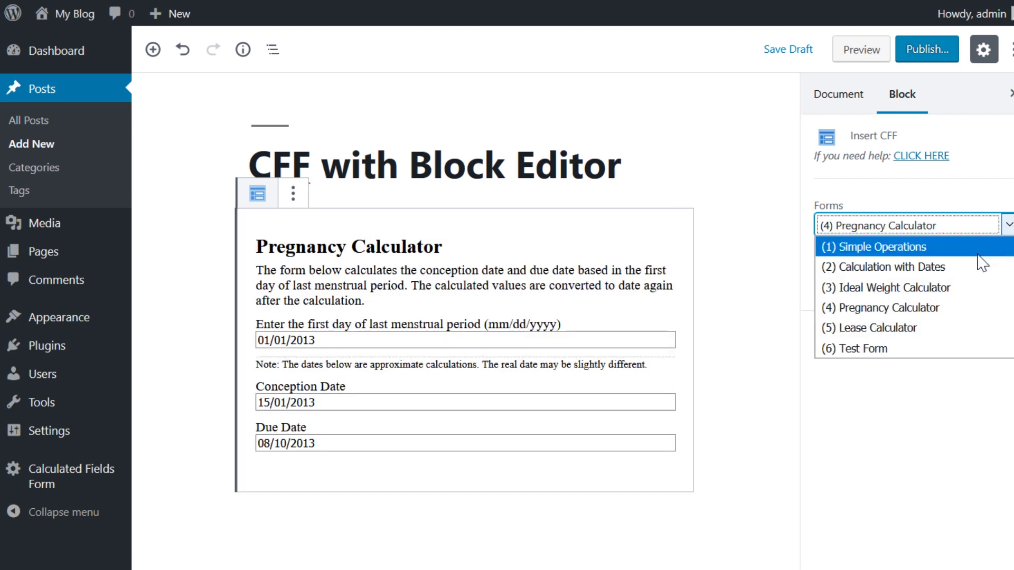
click(897, 328)
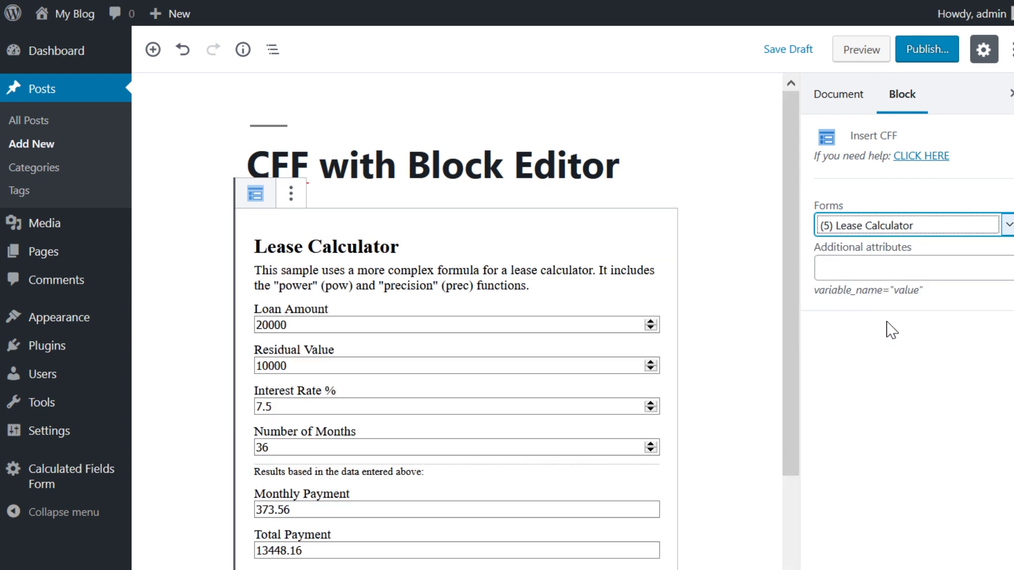
scroll(534, 332, down, 1)
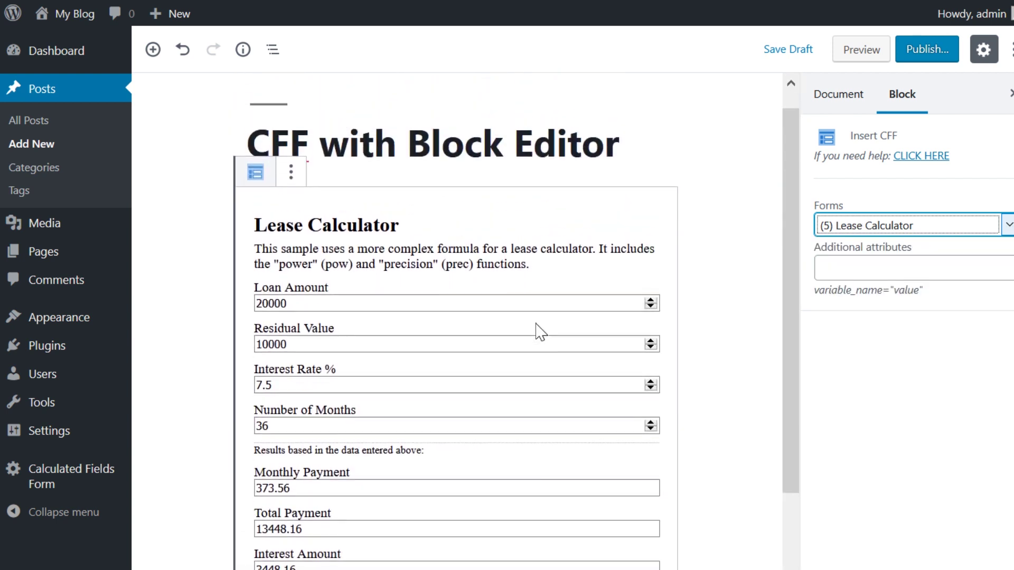
scroll(539, 332, up, 1)
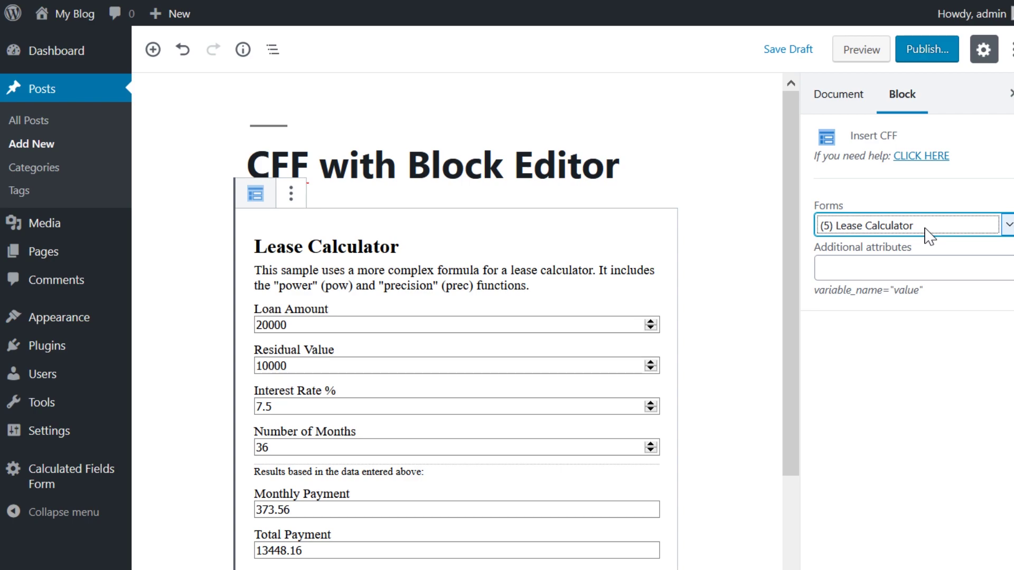